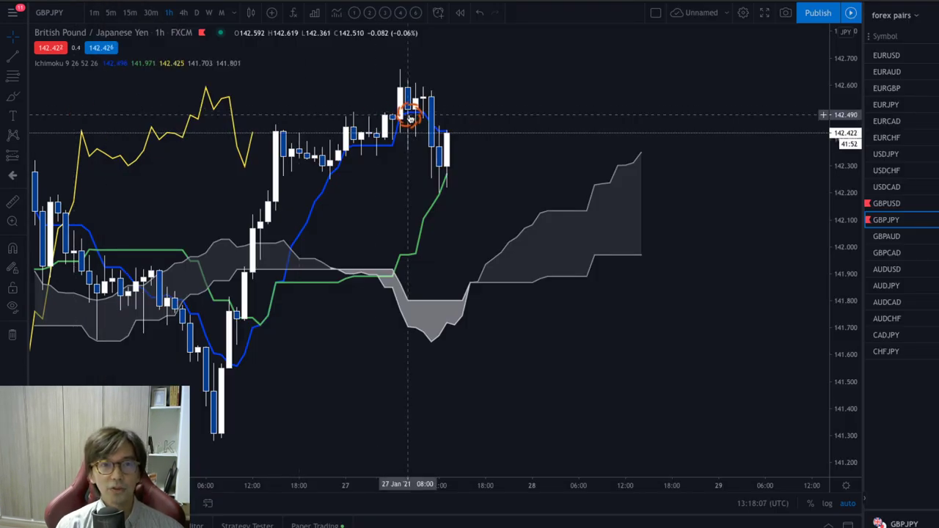
Show GBPJPY on the 4-hour timeframe and draw rising arrows by the latest candle, the Ichimoku lines and the cloud's leading end.
{"action": "left_click", "coordinate": [185, 13]}
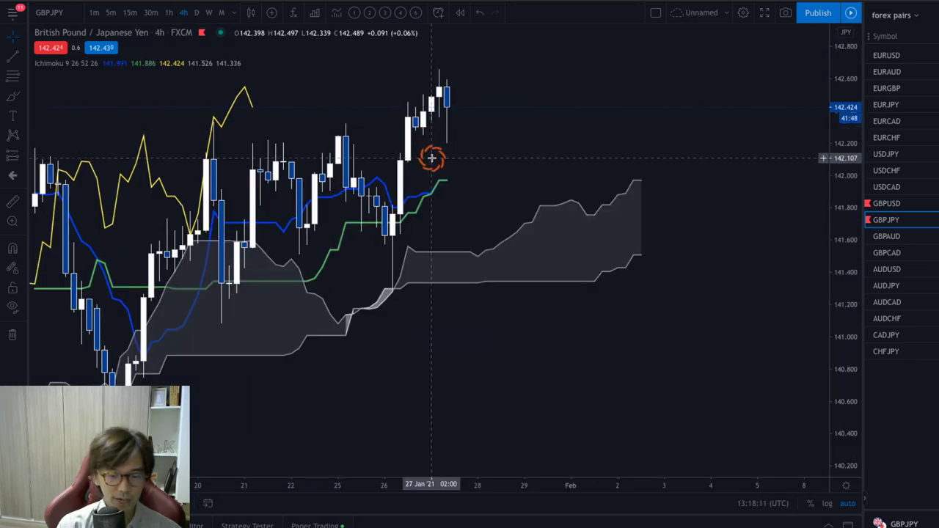
{"action": "left_click_drag", "start_coordinate": [419, 161], "coordinate": [447, 136]}
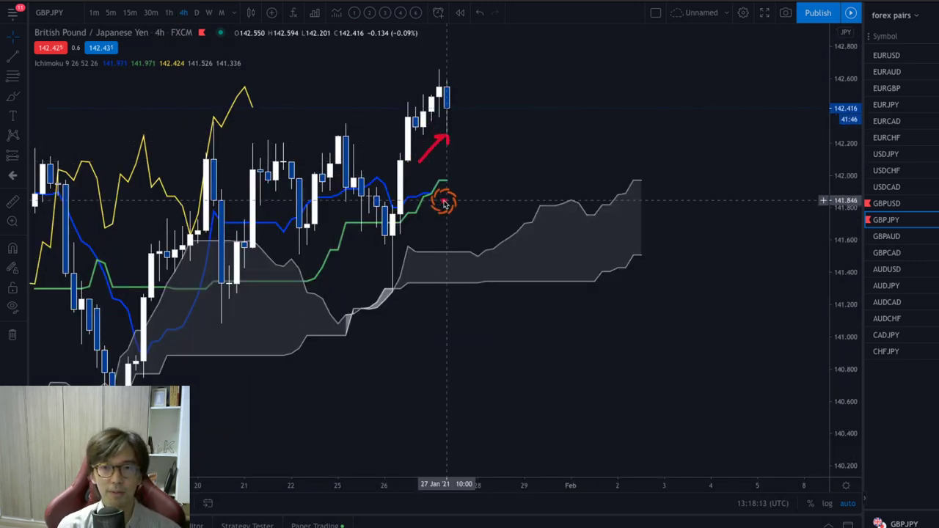
{"action": "left_click_drag", "start_coordinate": [449, 198], "coordinate": [449, 195]}
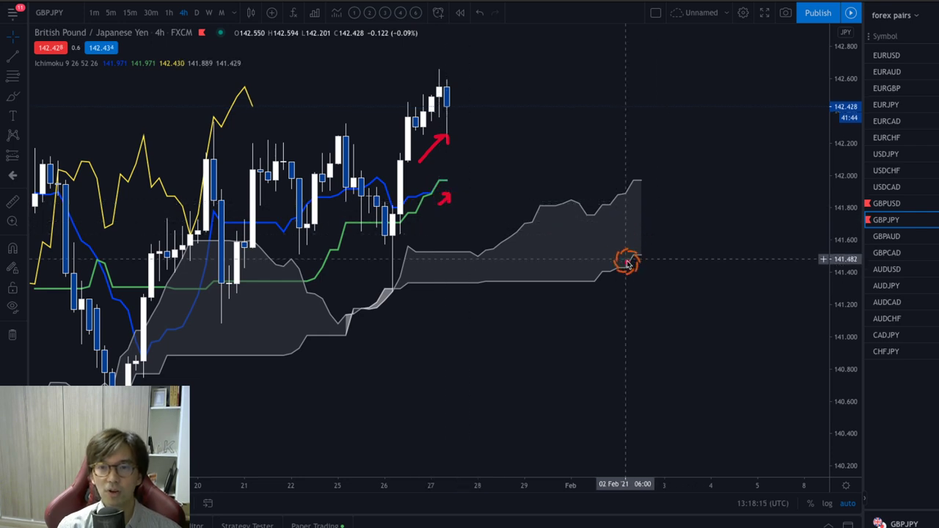
{"action": "left_click_drag", "start_coordinate": [621, 274], "coordinate": [638, 244]}
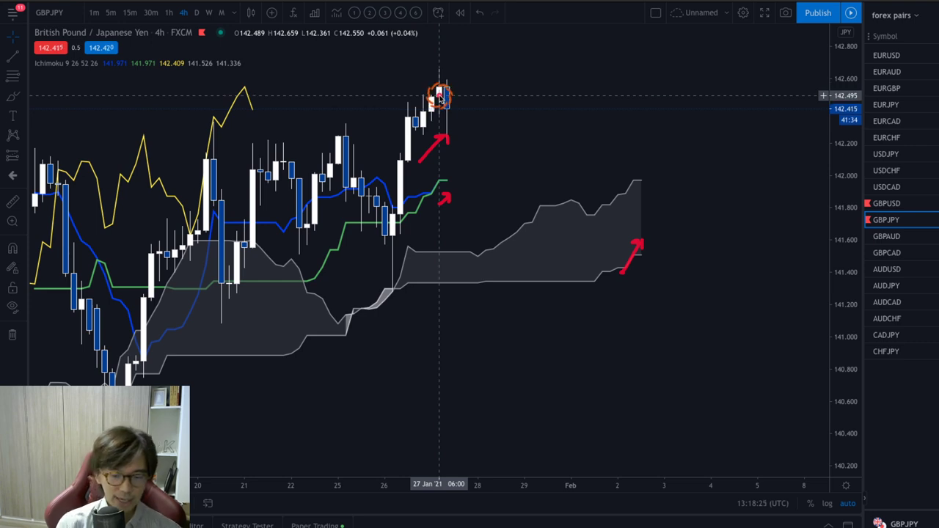
Compare the GBPJPY Ichimoku chart on the 1-hour and 5-minute timeframes.
{"action": "left_click", "coordinate": [169, 12]}
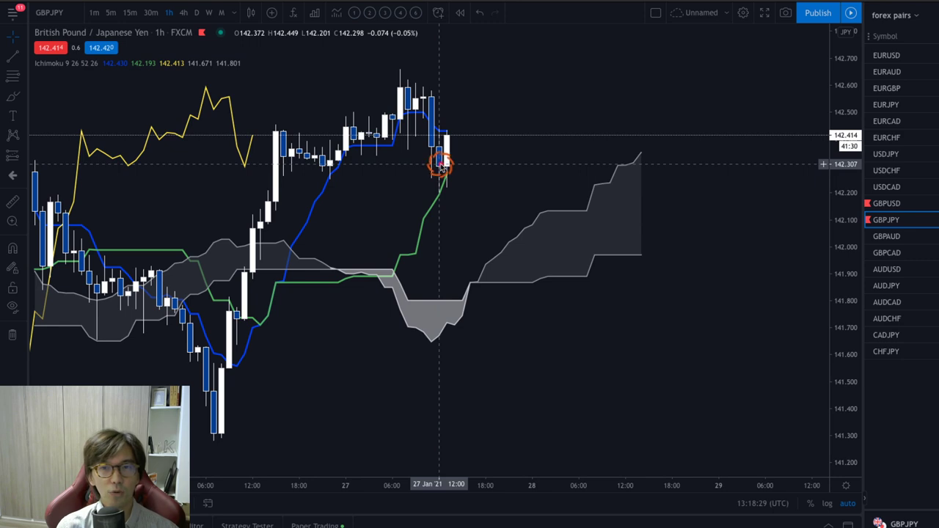
{"action": "left_click", "coordinate": [397, 114]}
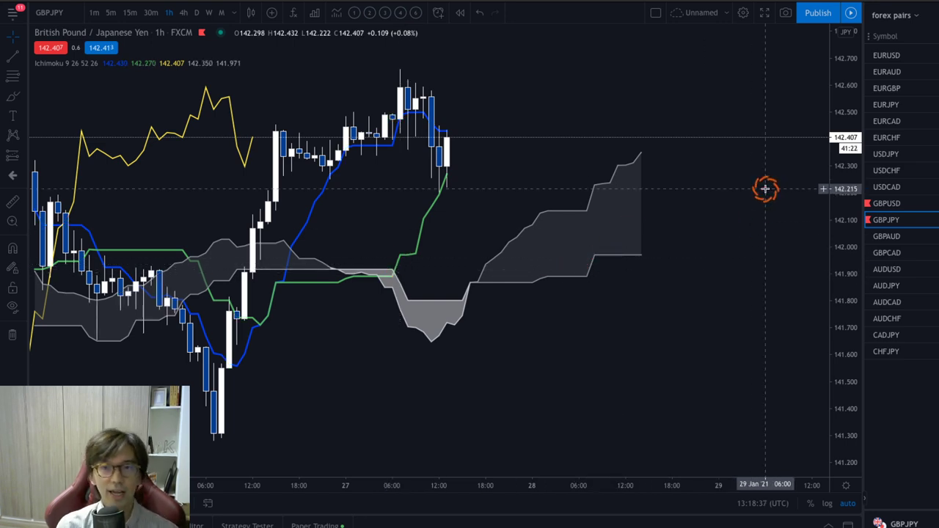
{"action": "left_click", "coordinate": [113, 13]}
{"action": "left_click", "coordinate": [377, 105]}
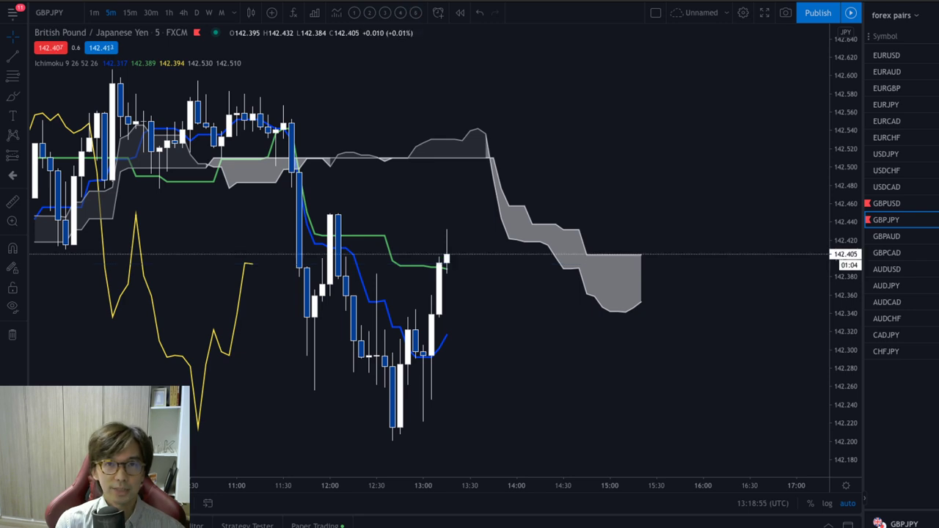
Switch to MetaTrader and bring the 27 January trade into view on the magnified GBPJPY M5 chart.
{"action": "key", "text": "alt+Tab"}
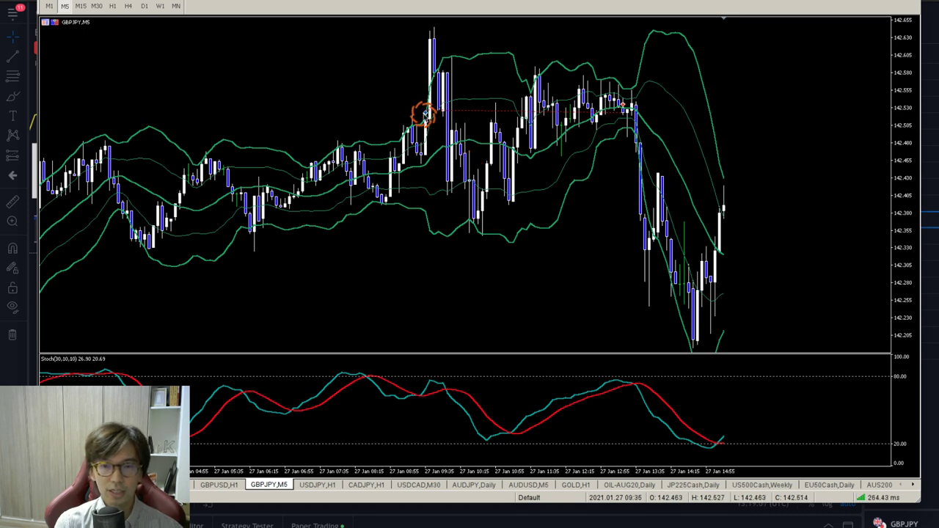
{"action": "left_click", "coordinate": [326, 2]}
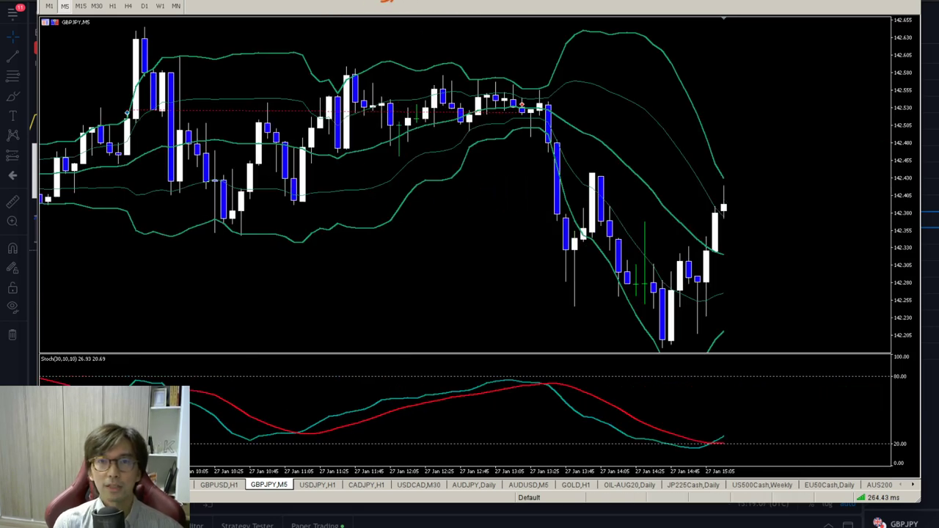
{"action": "left_click_drag", "start_coordinate": [391, 174], "coordinate": [564, 182]}
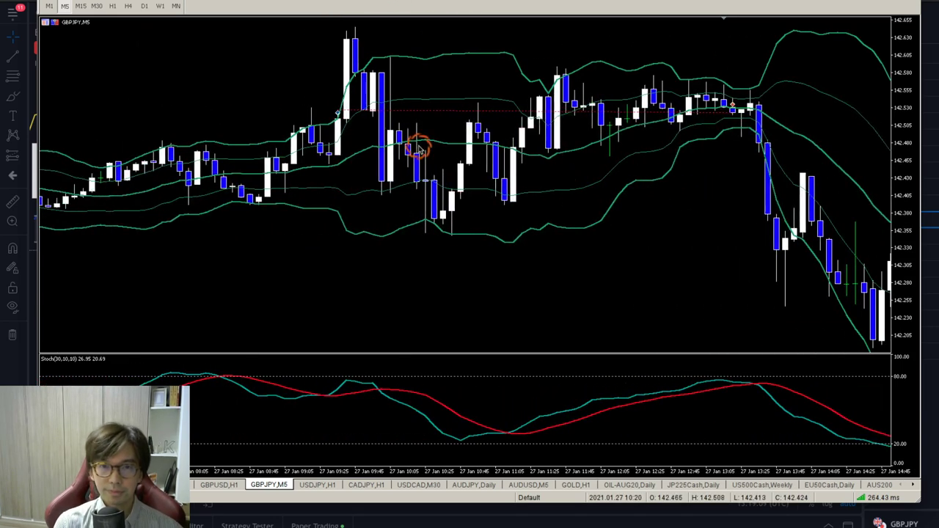
Annotate the 09:35 trade entry with a dot, a short line under the nearby lows and a rising arrow, and clear the markings.
{"action": "left_click", "coordinate": [337, 113]}
{"action": "left_click_drag", "start_coordinate": [314, 158], "coordinate": [347, 157]}
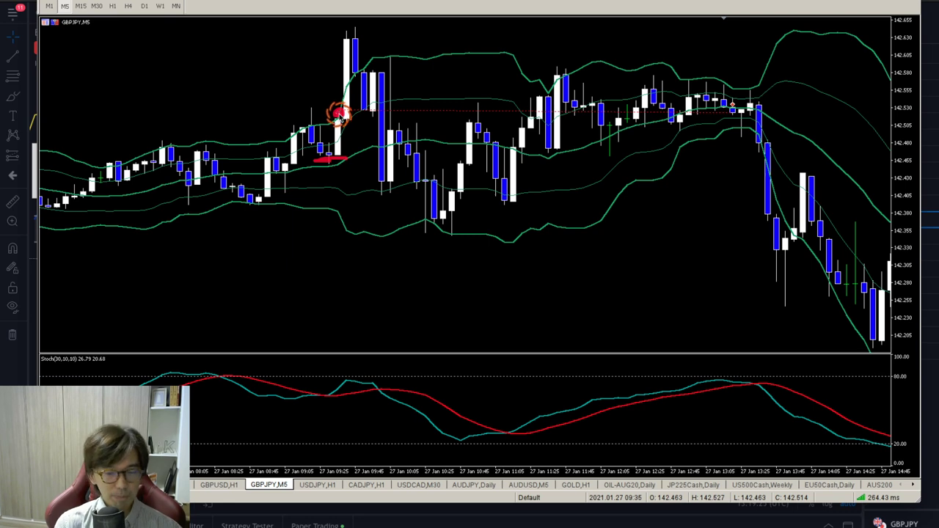
{"action": "mouse_move", "coordinate": [339, 113]}
{"action": "left_mouse_down"}
{"action": "mouse_move", "coordinate": [361, 108]}
{"action": "mouse_move", "coordinate": [446, 22]}
{"action": "mouse_move", "coordinate": [430, 12]}
{"action": "mouse_move", "coordinate": [452, 36]}
{"action": "left_mouse_up"}
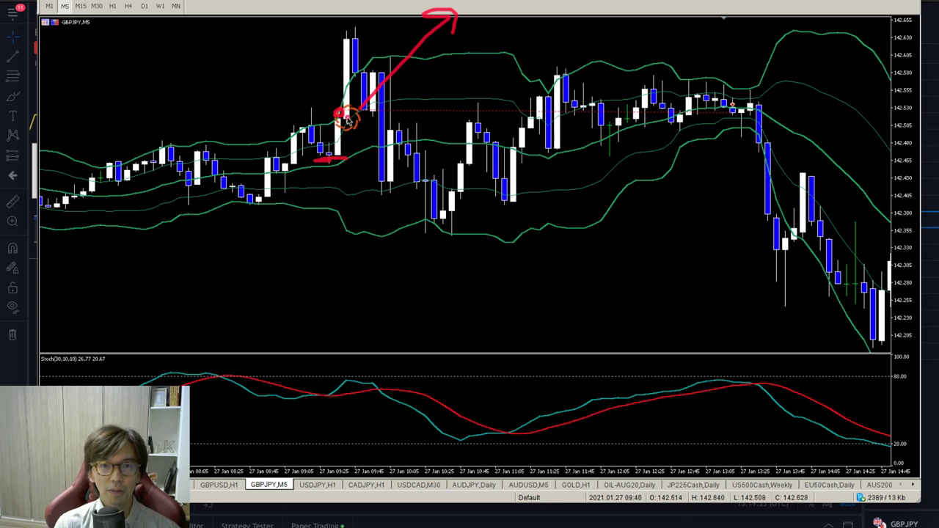
{"action": "key", "text": "Escape"}
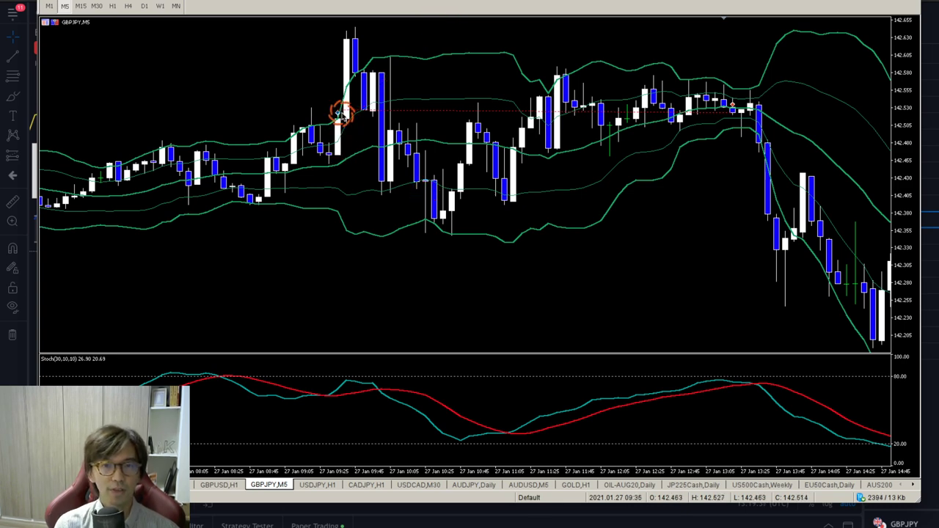
Draw a rising arrow from the trade line after the 10:00 drop to above the upper Bollinger band.
{"action": "key", "text": "minus"}
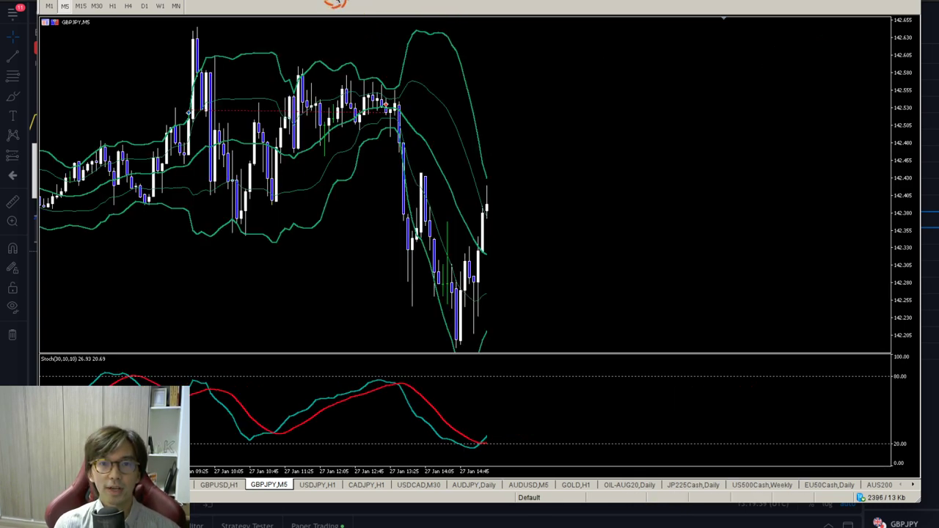
{"action": "scroll", "coordinate": [346, 196], "scroll_direction": "up", "scroll_amount": 2}
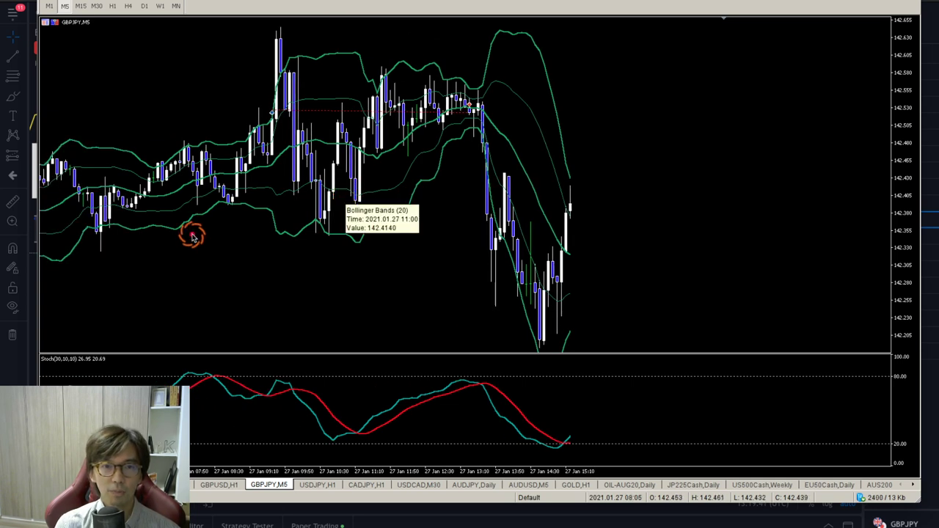
{"action": "left_click_drag", "start_coordinate": [89, 263], "coordinate": [487, 261]}
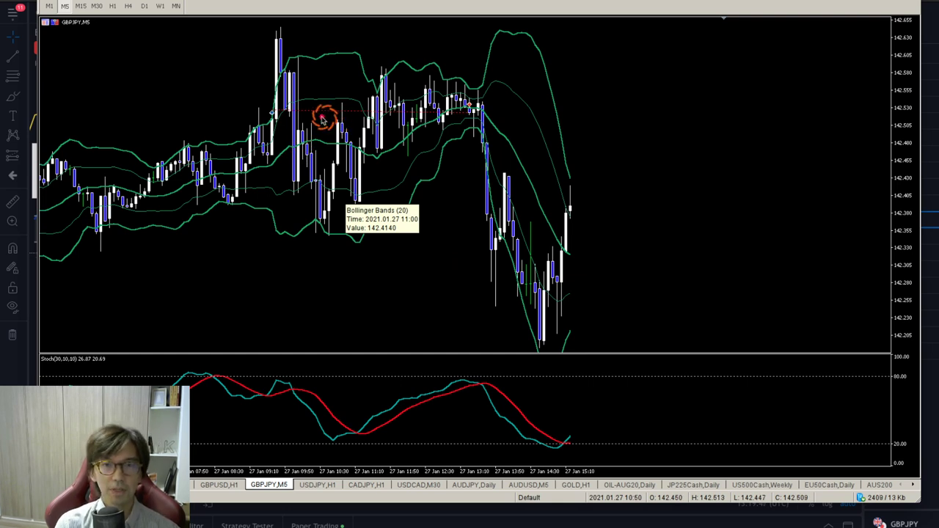
{"action": "mouse_move", "coordinate": [295, 115]}
{"action": "left_mouse_down"}
{"action": "mouse_move", "coordinate": [377, 41]}
{"action": "mouse_move", "coordinate": [347, 35]}
{"action": "mouse_move", "coordinate": [377, 59]}
{"action": "left_mouse_up"}
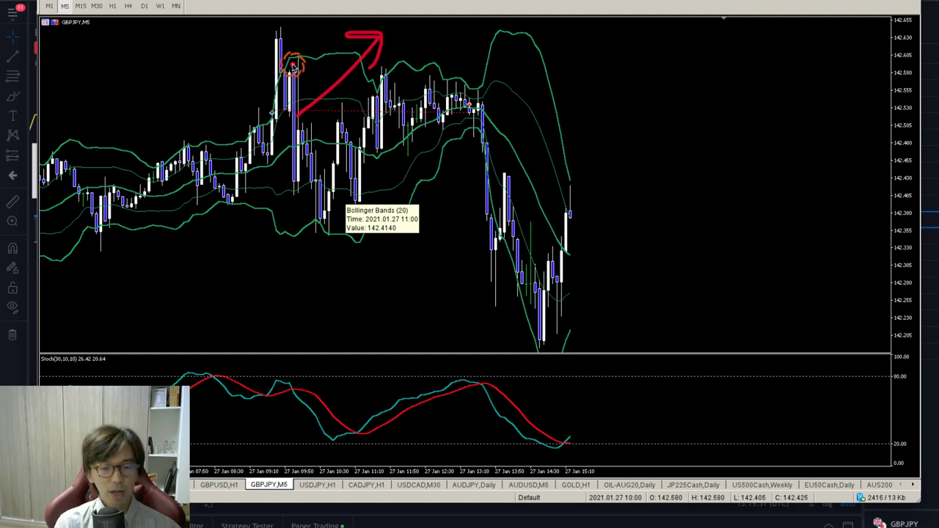
Mark the entry level with a short horizontal line labelled B, dot the price near 13:00, and draw a rising arrow after the 10:00 drop.
{"action": "left_click", "coordinate": [453, 88]}
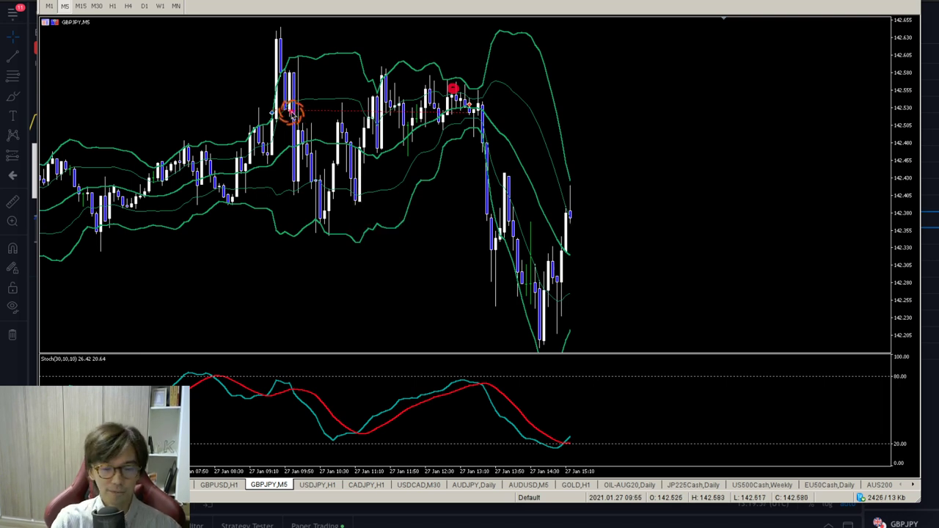
{"action": "left_click_drag", "start_coordinate": [291, 112], "coordinate": [248, 110]}
{"action": "mouse_move", "coordinate": [201, 92]}
{"action": "left_mouse_down"}
{"action": "mouse_move", "coordinate": [201, 142]}
{"action": "mouse_move", "coordinate": [212, 99]}
{"action": "mouse_move", "coordinate": [218, 132]}
{"action": "mouse_move", "coordinate": [201, 141]}
{"action": "left_mouse_up"}
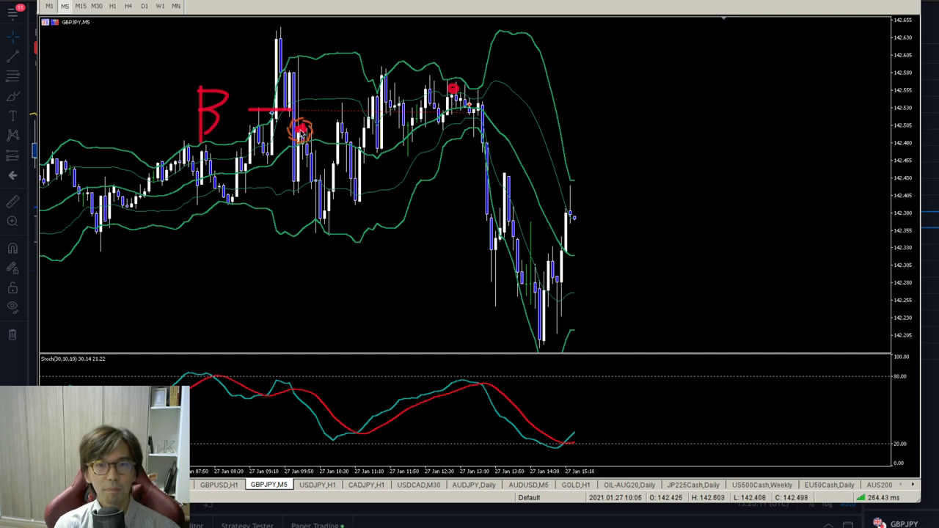
{"action": "mouse_move", "coordinate": [300, 130]}
{"action": "left_mouse_down"}
{"action": "mouse_move", "coordinate": [329, 52]}
{"action": "mouse_move", "coordinate": [339, 64]}
{"action": "left_mouse_up"}
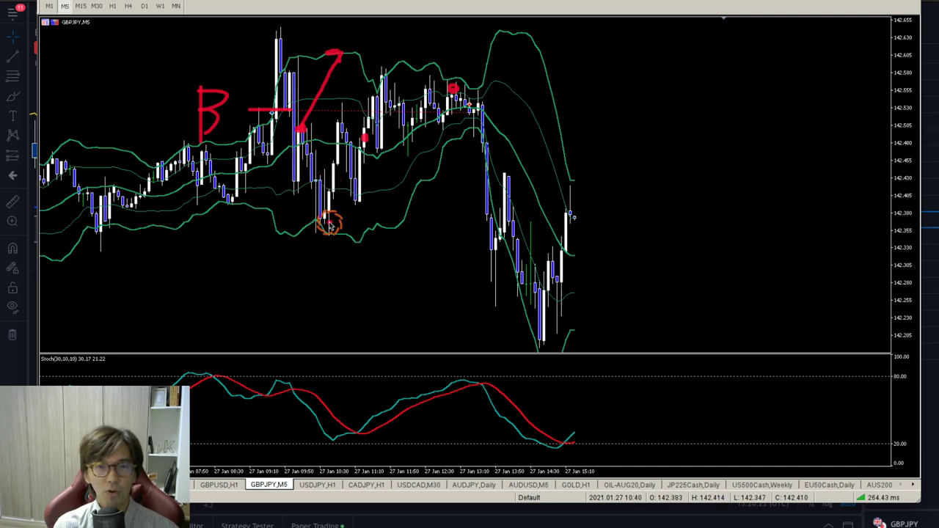
Underline the low near 10:40 and trace the price swings from there as a zigzag to the dot near 13:00.
{"action": "mouse_move", "coordinate": [302, 221]}
{"action": "left_mouse_down"}
{"action": "mouse_move", "coordinate": [365, 224]}
{"action": "mouse_move", "coordinate": [314, 222]}
{"action": "mouse_move", "coordinate": [336, 121]}
{"action": "mouse_move", "coordinate": [354, 204]}
{"action": "mouse_move", "coordinate": [361, 144]}
{"action": "left_mouse_up"}
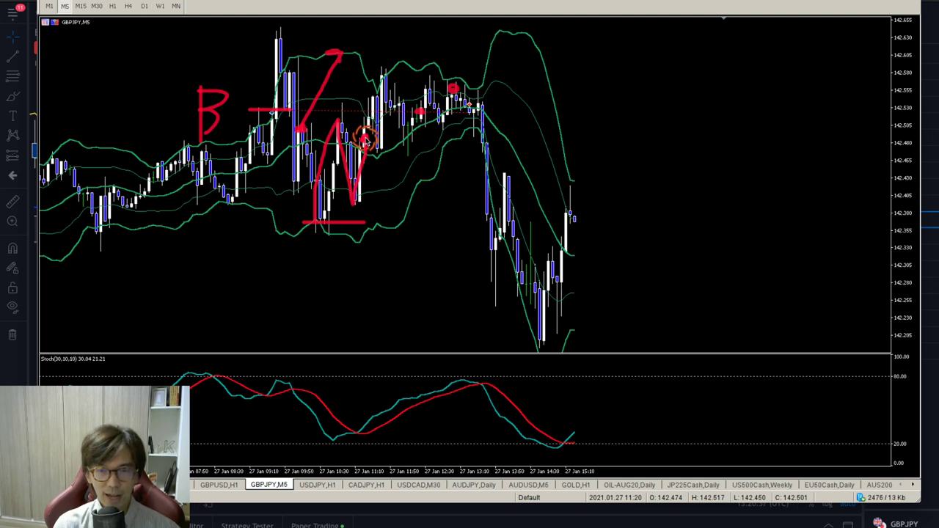
{"action": "mouse_move", "coordinate": [364, 138]}
{"action": "left_mouse_down"}
{"action": "mouse_move", "coordinate": [371, 107]}
{"action": "mouse_move", "coordinate": [378, 135]}
{"action": "mouse_move", "coordinate": [383, 74]}
{"action": "mouse_move", "coordinate": [407, 142]}
{"action": "mouse_move", "coordinate": [419, 110]}
{"action": "left_mouse_up"}
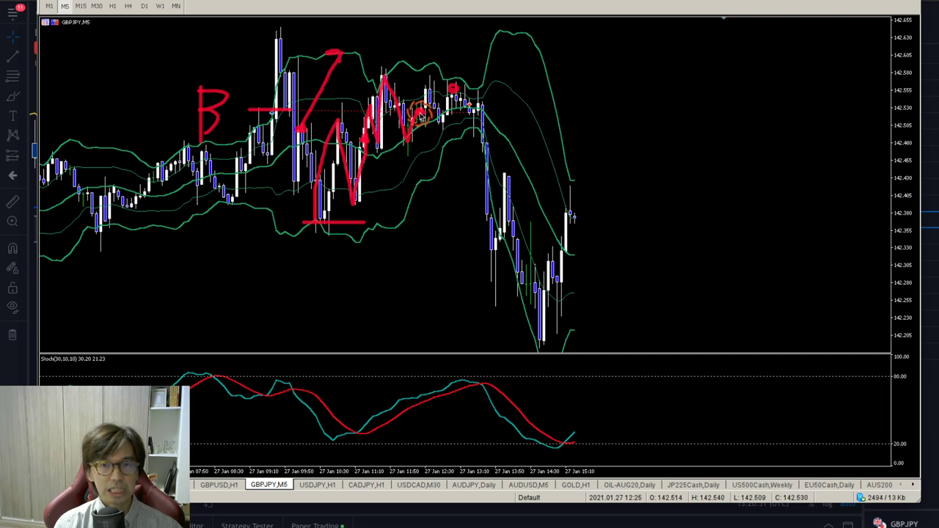
{"action": "mouse_move", "coordinate": [410, 126]}
{"action": "left_mouse_down"}
{"action": "mouse_move", "coordinate": [476, 4]}
{"action": "mouse_move", "coordinate": [459, 3]}
{"action": "mouse_move", "coordinate": [477, 15]}
{"action": "left_mouse_up"}
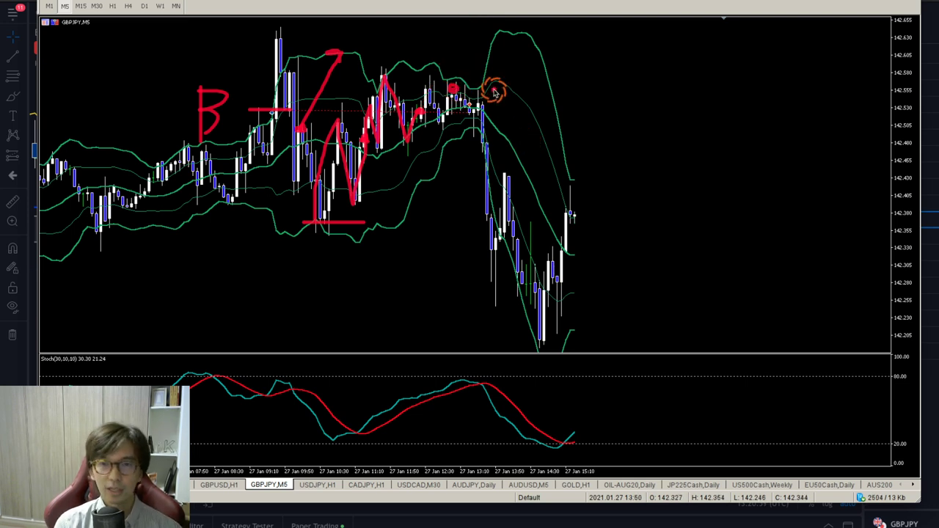
{"action": "mouse_move", "coordinate": [428, 88]}
{"action": "left_mouse_down"}
{"action": "mouse_move", "coordinate": [439, 119]}
{"action": "mouse_move", "coordinate": [453, 93]}
{"action": "left_mouse_up"}
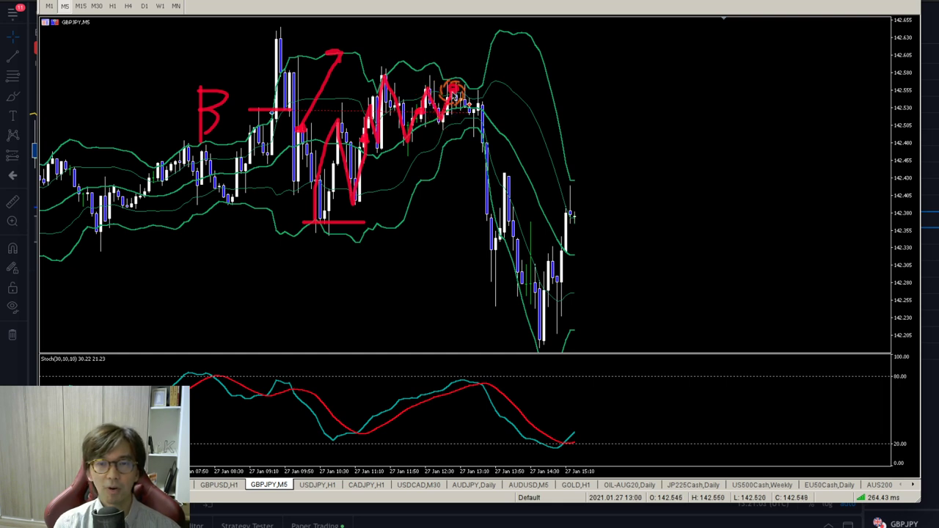
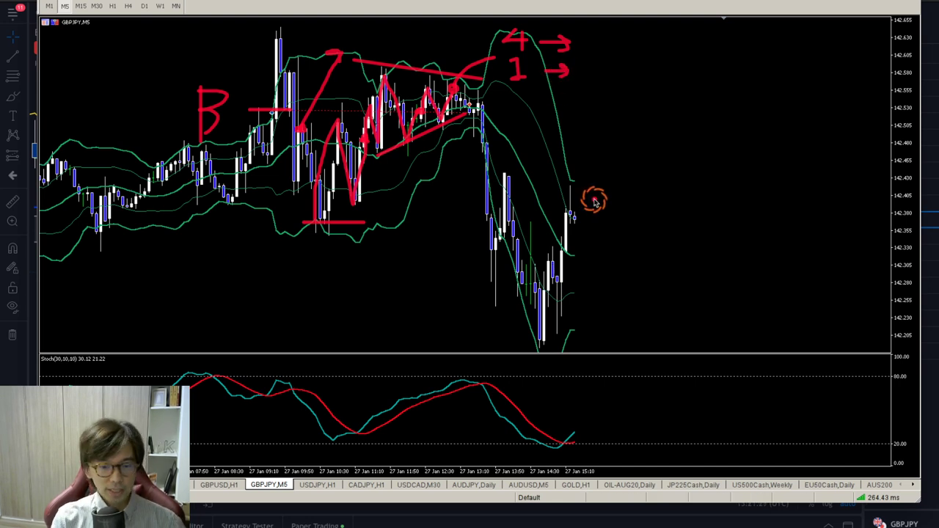
Write 4 and 1 with rising arrows above the B label, and clear all the markings.
{"action": "mouse_move", "coordinate": [233, 43]}
{"action": "left_mouse_down"}
{"action": "mouse_move", "coordinate": [221, 74]}
{"action": "mouse_move", "coordinate": [254, 37]}
{"action": "mouse_move", "coordinate": [259, 45]}
{"action": "left_mouse_up"}
{"action": "mouse_move", "coordinate": [247, 82]}
{"action": "left_mouse_down"}
{"action": "mouse_move", "coordinate": [253, 75]}
{"action": "mouse_move", "coordinate": [252, 94]}
{"action": "mouse_move", "coordinate": [282, 59]}
{"action": "mouse_move", "coordinate": [286, 70]}
{"action": "left_mouse_up"}
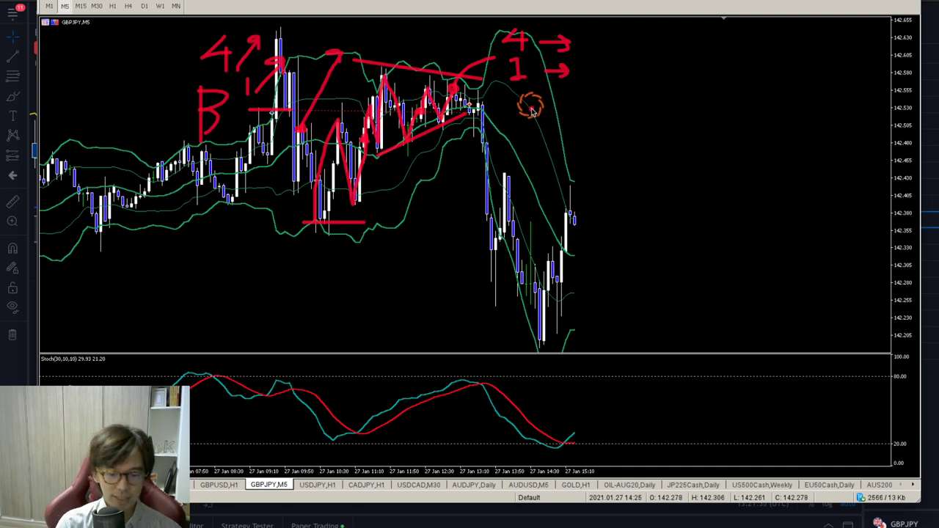
{"action": "key", "text": "Escape"}
Draw a falling and a rising arrow from the trade exit, and outline the preceding consolidation with two converging trend lines.
{"action": "mouse_move", "coordinate": [473, 108]}
{"action": "left_mouse_down"}
{"action": "mouse_move", "coordinate": [499, 204]}
{"action": "mouse_move", "coordinate": [490, 218]}
{"action": "left_mouse_up"}
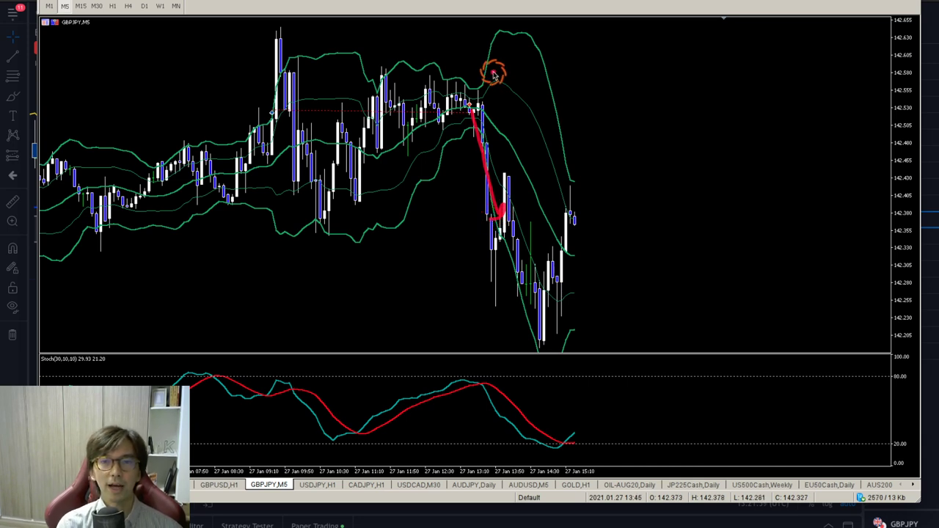
{"action": "left_click_drag", "start_coordinate": [467, 98], "coordinate": [532, 3]}
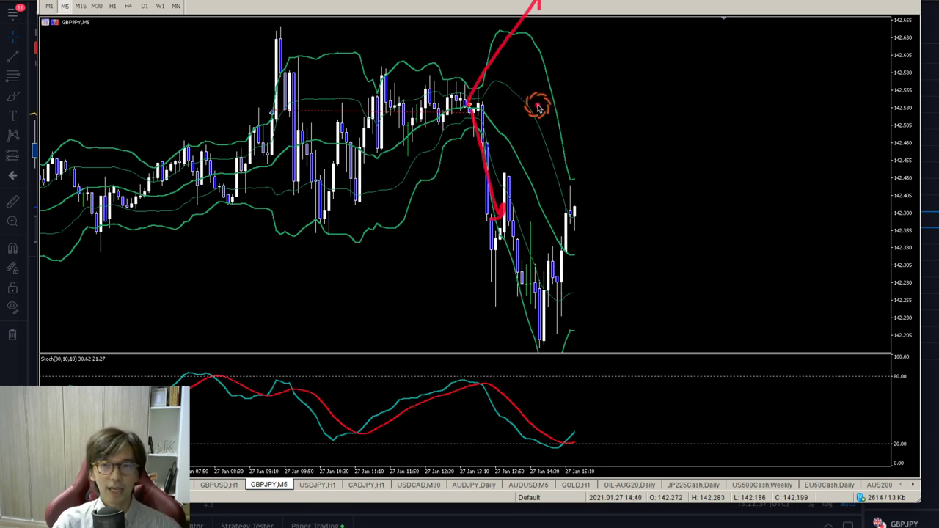
{"action": "left_click_drag", "start_coordinate": [362, 65], "coordinate": [491, 105]}
{"action": "left_click_drag", "start_coordinate": [369, 157], "coordinate": [517, 95]}
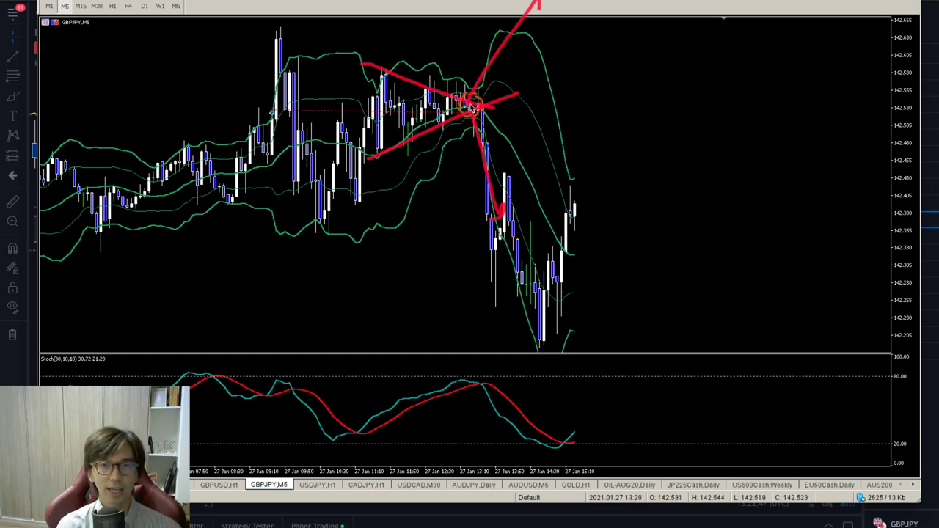
Label the entry level B, circle the stochastic crossover near the 13:30 exit, and clear the markings.
{"action": "mouse_move", "coordinate": [278, 108]}
{"action": "left_mouse_down"}
{"action": "mouse_move", "coordinate": [218, 115]}
{"action": "mouse_move", "coordinate": [228, 98]}
{"action": "mouse_move", "coordinate": [220, 116]}
{"action": "left_mouse_up"}
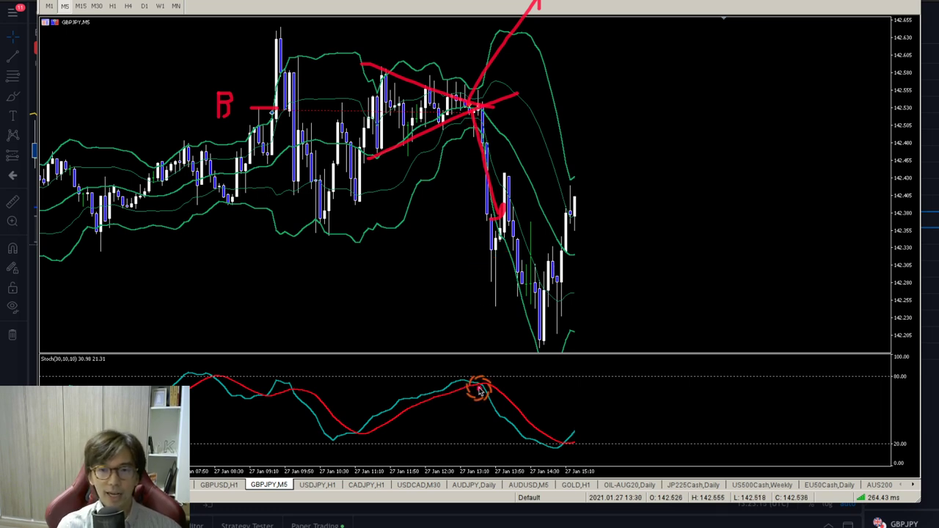
{"action": "mouse_move", "coordinate": [482, 410]}
{"action": "left_mouse_down"}
{"action": "mouse_move", "coordinate": [457, 395]}
{"action": "mouse_move", "coordinate": [467, 374]}
{"action": "mouse_move", "coordinate": [494, 378]}
{"action": "mouse_move", "coordinate": [484, 414]}
{"action": "left_mouse_up"}
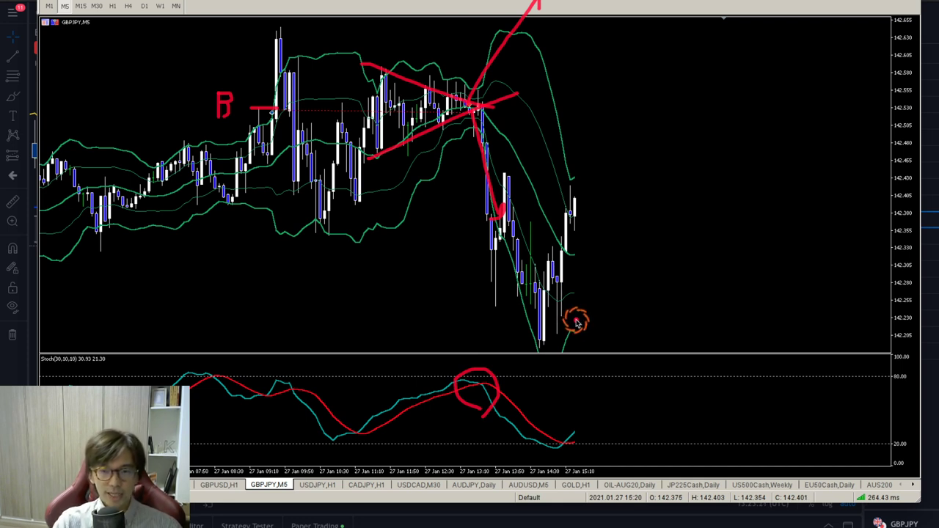
{"action": "key", "text": "Escape"}
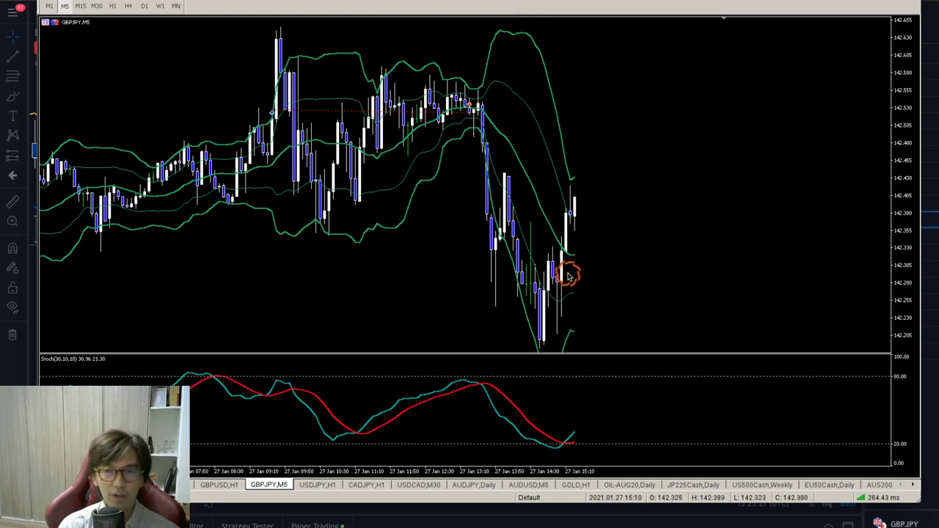
Draw a rising arrow from the exit to a horizontal line through the day's high labelled B, and circle the latest stochastic crossover.
{"action": "mouse_move", "coordinate": [473, 109]}
{"action": "left_mouse_down"}
{"action": "mouse_move", "coordinate": [520, 13]}
{"action": "mouse_move", "coordinate": [539, 17]}
{"action": "left_mouse_up"}
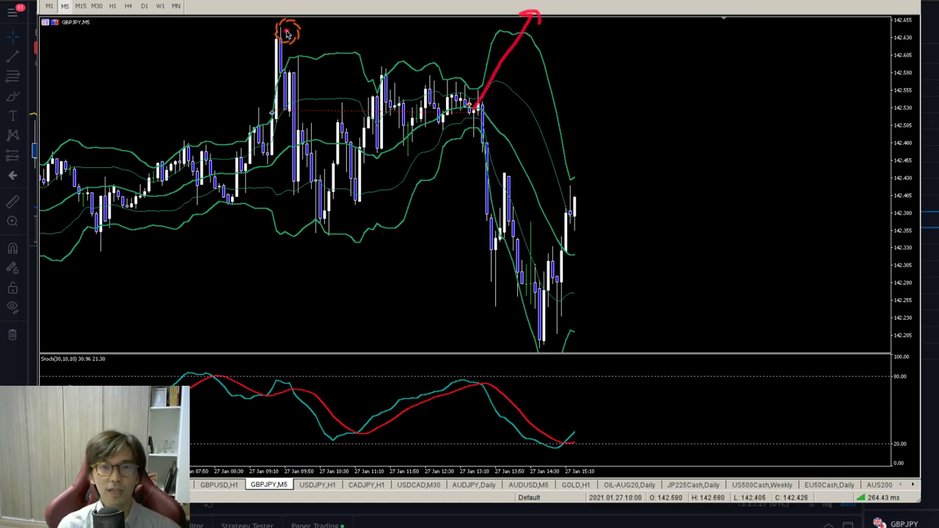
{"action": "mouse_move", "coordinate": [257, 30]}
{"action": "left_mouse_down"}
{"action": "mouse_move", "coordinate": [551, 31]}
{"action": "mouse_move", "coordinate": [531, 20]}
{"action": "mouse_move", "coordinate": [559, 6]}
{"action": "mouse_move", "coordinate": [578, 16]}
{"action": "mouse_move", "coordinate": [560, 22]}
{"action": "left_mouse_up"}
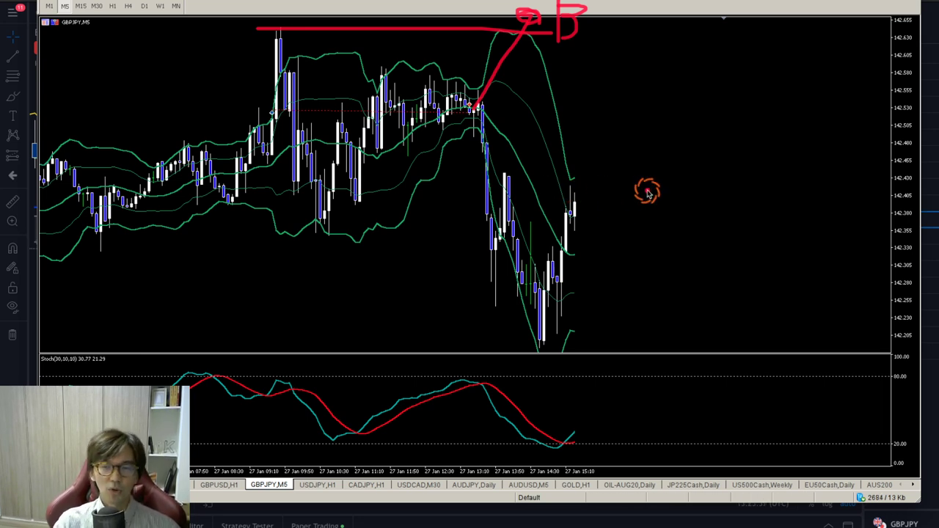
{"action": "mouse_move", "coordinate": [562, 455]}
{"action": "left_mouse_down"}
{"action": "mouse_move", "coordinate": [587, 419]}
{"action": "mouse_move", "coordinate": [569, 462]}
{"action": "left_mouse_up"}
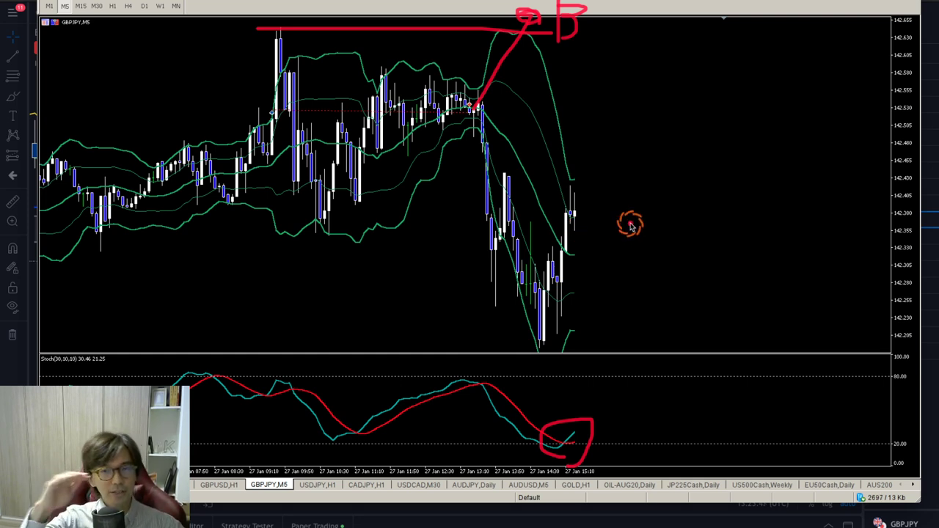
Clear the markings, and examine the latest GBPJPY price action in TradingView on the 4-hour and 1-hour Ichimoku charts.
{"action": "key", "text": "Escape"}
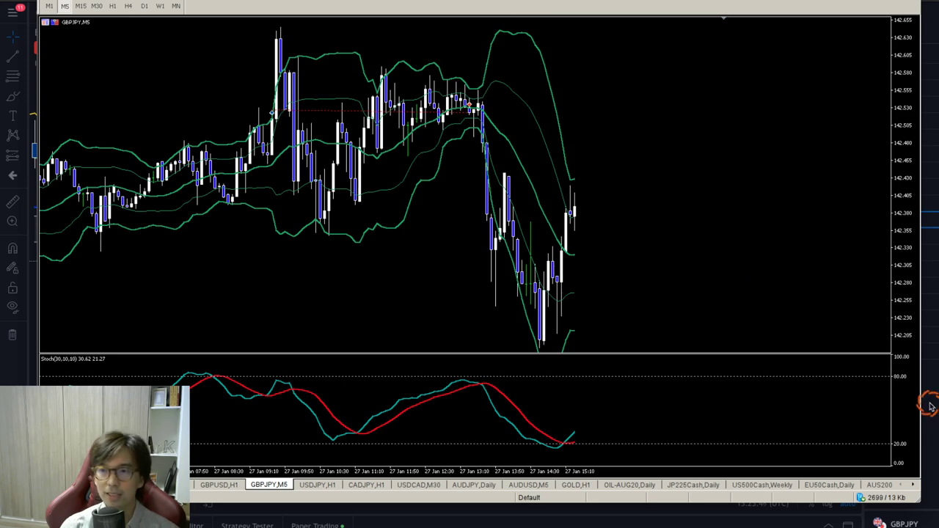
{"action": "key", "text": "alt+Tab"}
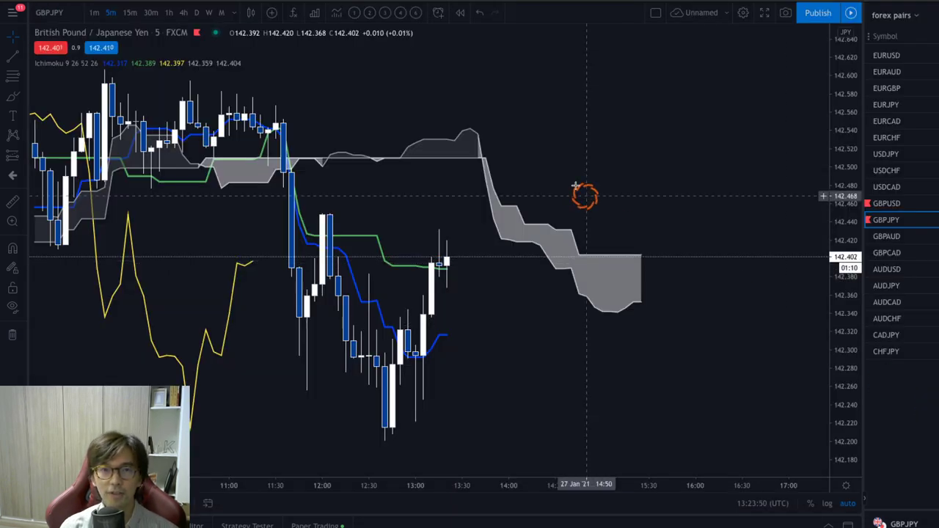
{"action": "left_click", "coordinate": [184, 13]}
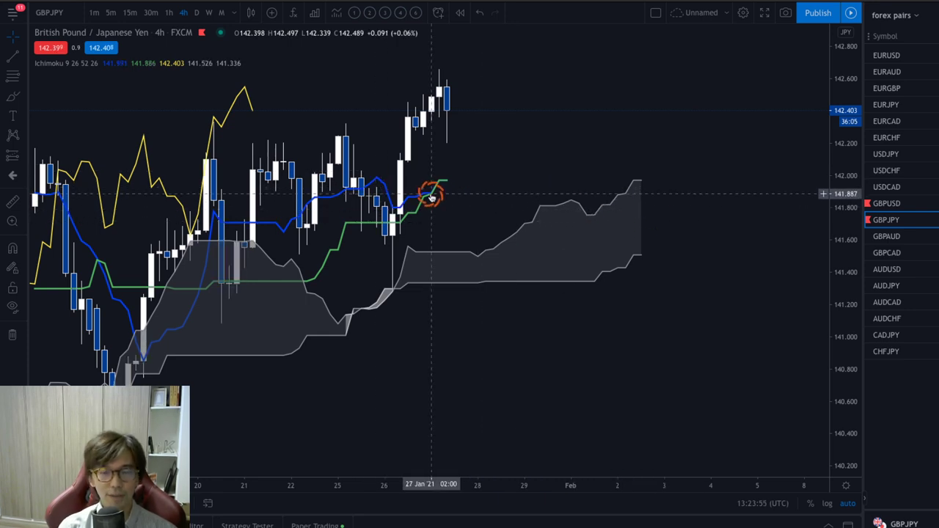
{"action": "left_click", "coordinate": [169, 13]}
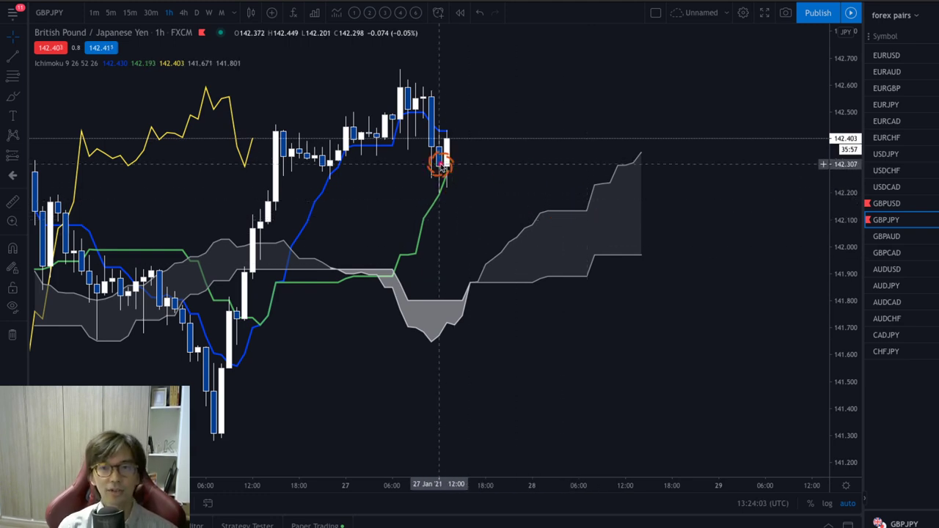
{"action": "mouse_move", "coordinate": [430, 235]}
{"action": "left_mouse_down"}
{"action": "mouse_move", "coordinate": [470, 176]}
{"action": "mouse_move", "coordinate": [475, 184]}
{"action": "left_mouse_up"}
{"action": "mouse_move", "coordinate": [433, 142]}
{"action": "left_mouse_down"}
{"action": "mouse_move", "coordinate": [436, 173]}
{"action": "mouse_move", "coordinate": [472, 98]}
{"action": "mouse_move", "coordinate": [475, 111]}
{"action": "left_mouse_up"}
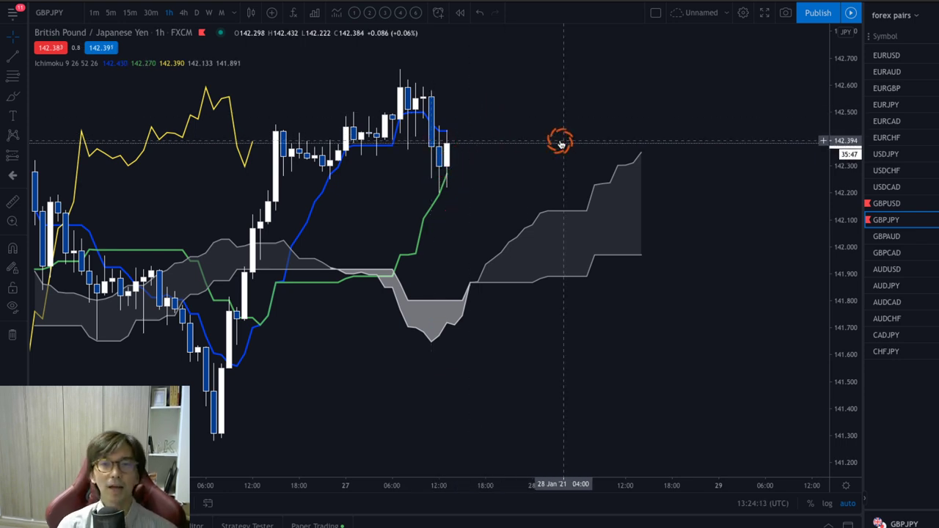
Compare the GBPJPY Ichimoku trend across the 4-hour, daily, 1-hour and 5-minute timeframes.
{"action": "left_click", "coordinate": [181, 12]}
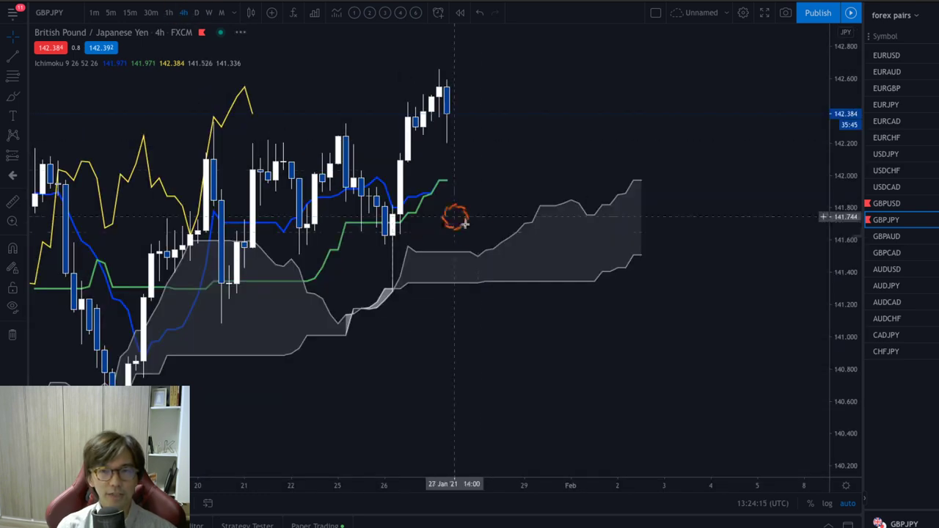
{"action": "left_click", "coordinate": [195, 12]}
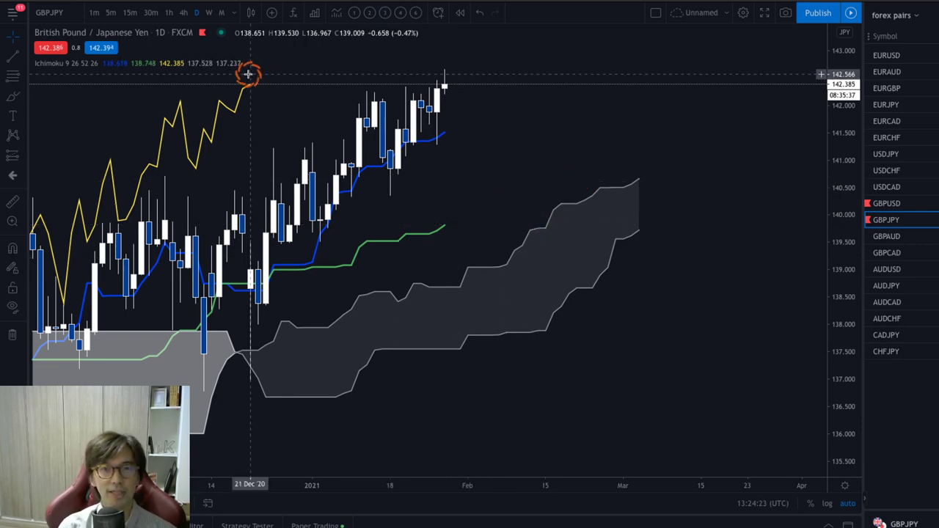
{"action": "left_click", "coordinate": [184, 13]}
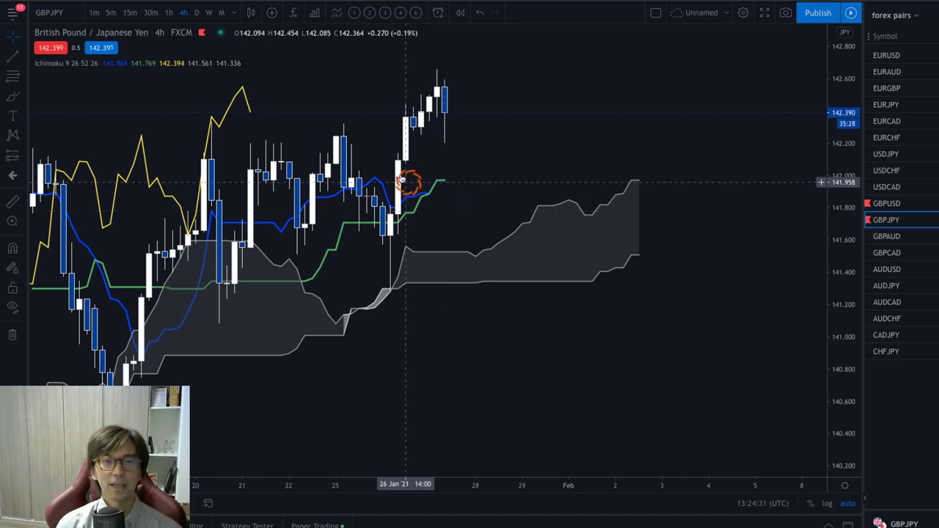
{"action": "left_click", "coordinate": [196, 13]}
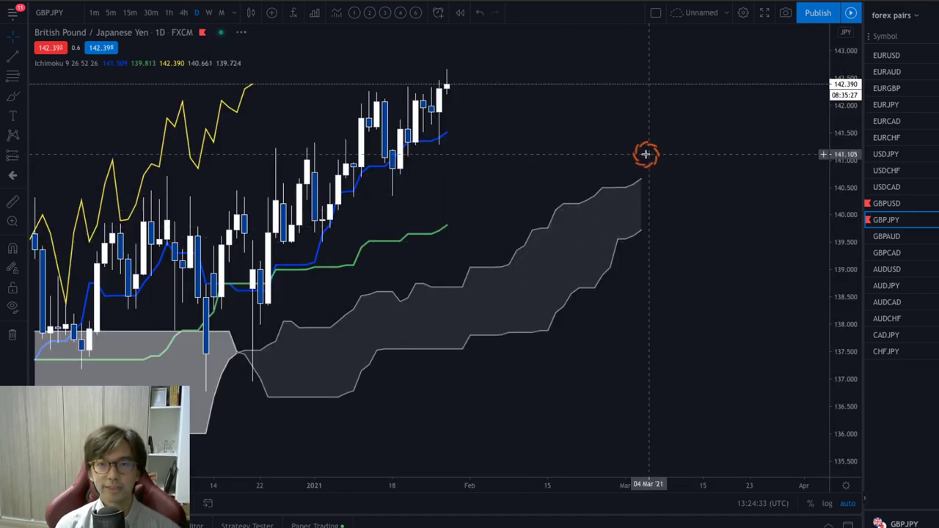
{"action": "left_click", "coordinate": [169, 12]}
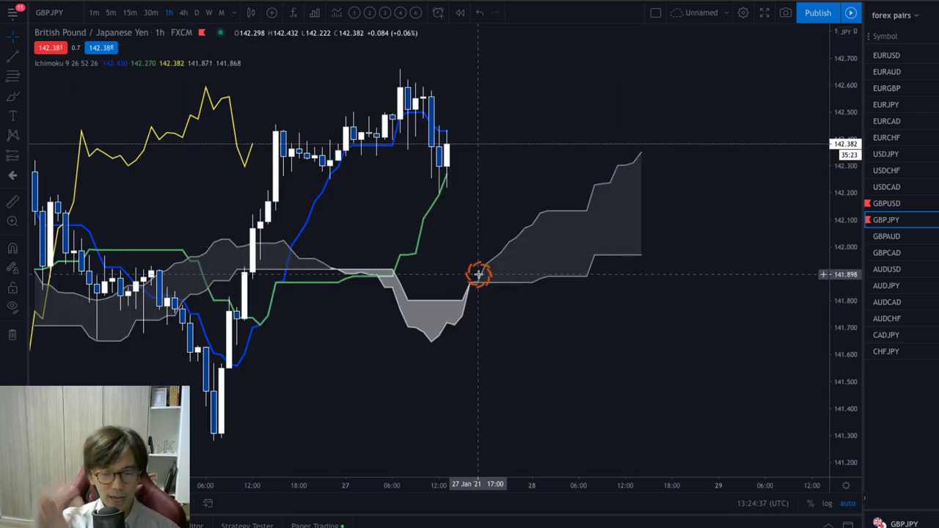
{"action": "left_click", "coordinate": [110, 13]}
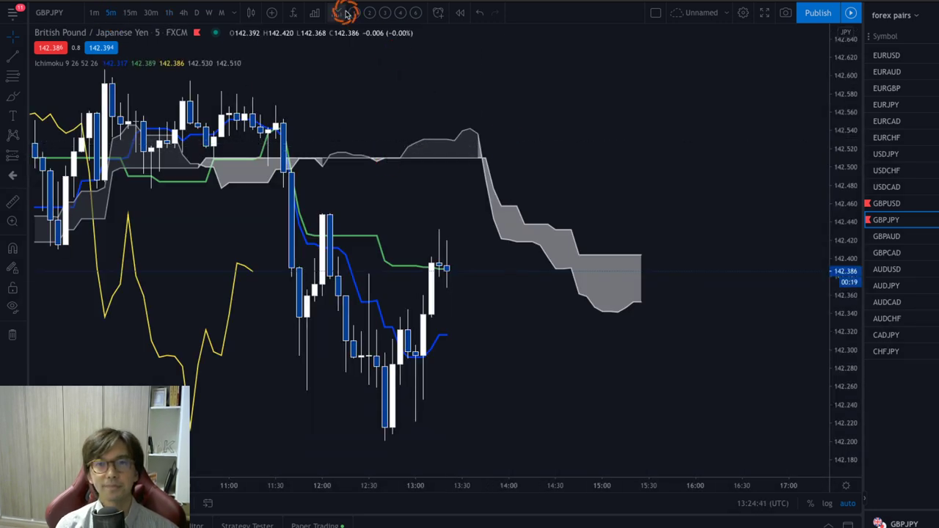
On the MetaTrader chart, outline the consolidation before the trade exit with two converging trend lines and label the entry level B.
{"action": "key", "text": "alt+Tab"}
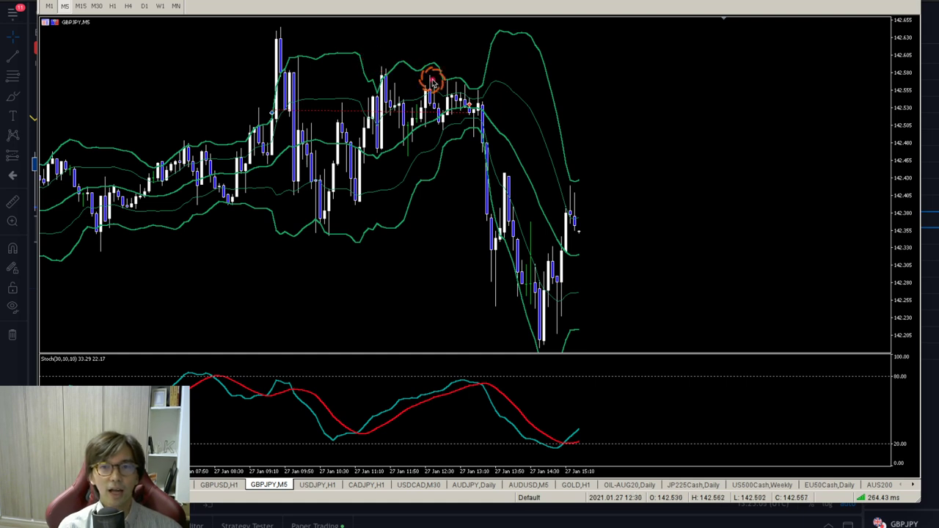
{"action": "left_click_drag", "start_coordinate": [370, 64], "coordinate": [501, 98]}
{"action": "left_click_drag", "start_coordinate": [369, 176], "coordinate": [497, 108]}
{"action": "left_click_drag", "start_coordinate": [261, 112], "coordinate": [290, 112]}
{"action": "mouse_move", "coordinate": [231, 97]}
{"action": "left_mouse_down"}
{"action": "mouse_move", "coordinate": [230, 129]}
{"action": "mouse_move", "coordinate": [242, 103]}
{"action": "mouse_move", "coordinate": [234, 134]}
{"action": "left_mouse_up"}
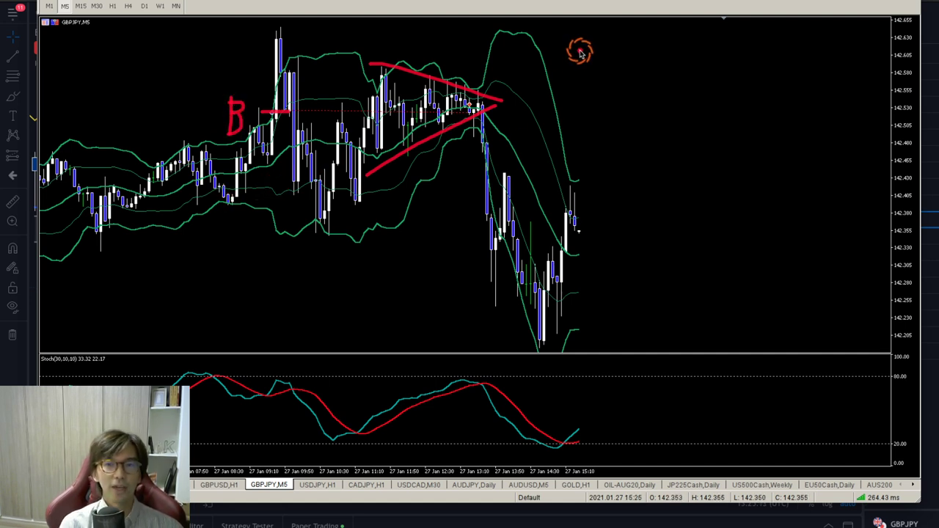
Draw rising arrows from the trade exit and from the entry level B, and clear all the markings.
{"action": "mouse_move", "coordinate": [473, 92]}
{"action": "left_mouse_down"}
{"action": "mouse_move", "coordinate": [540, 22]}
{"action": "mouse_move", "coordinate": [524, 20]}
{"action": "mouse_move", "coordinate": [549, 16]}
{"action": "left_mouse_up"}
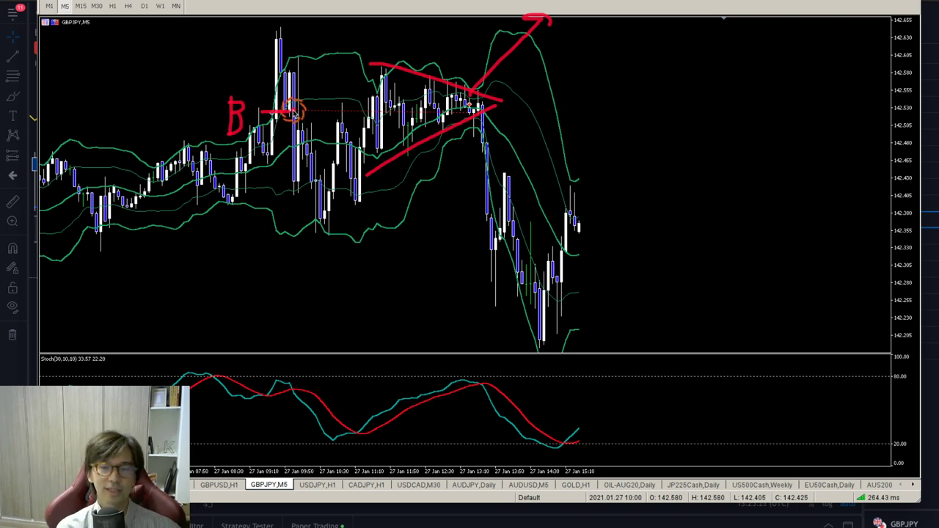
{"action": "mouse_move", "coordinate": [291, 111]}
{"action": "left_mouse_down"}
{"action": "mouse_move", "coordinate": [355, 1]}
{"action": "mouse_move", "coordinate": [360, 9]}
{"action": "left_mouse_up"}
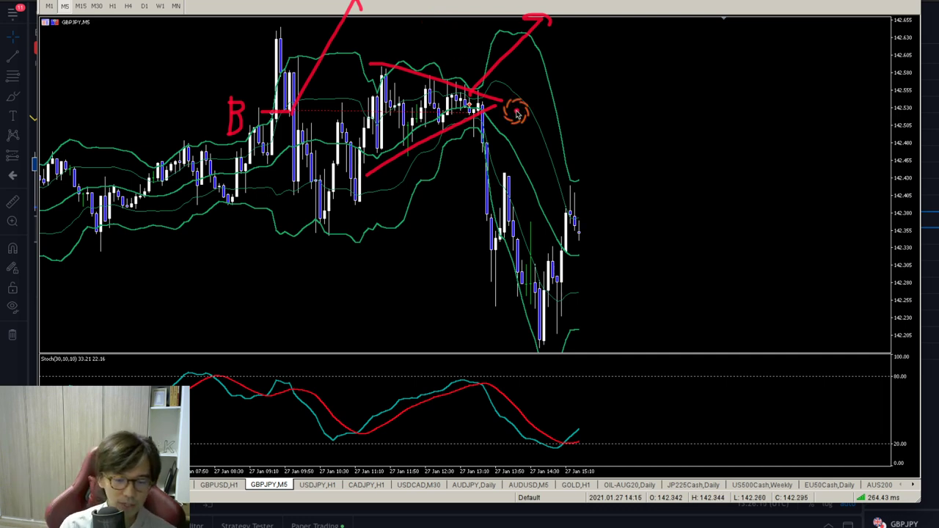
{"action": "key", "text": "Escape"}
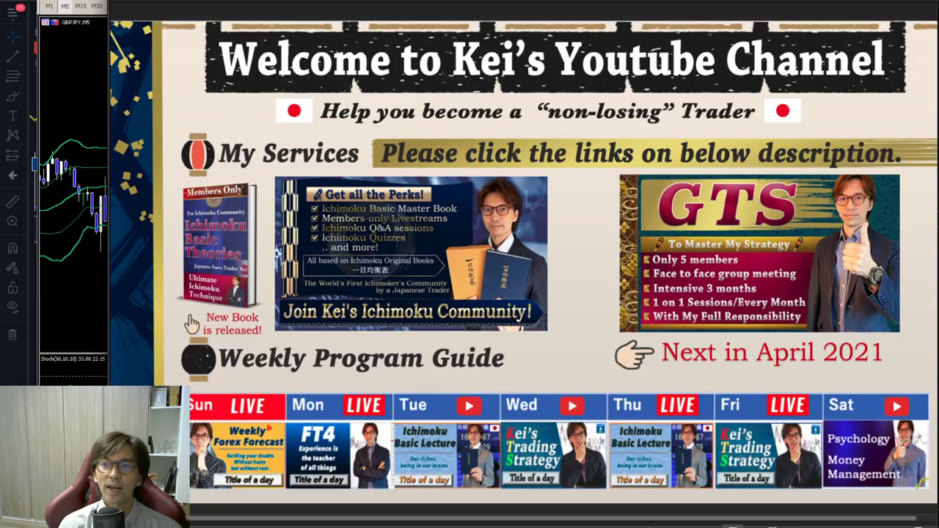
Underline the "Help you become a 'non-losing' Trader" tagline on the channel welcome slide.
{"action": "left_click", "coordinate": [762, 146]}
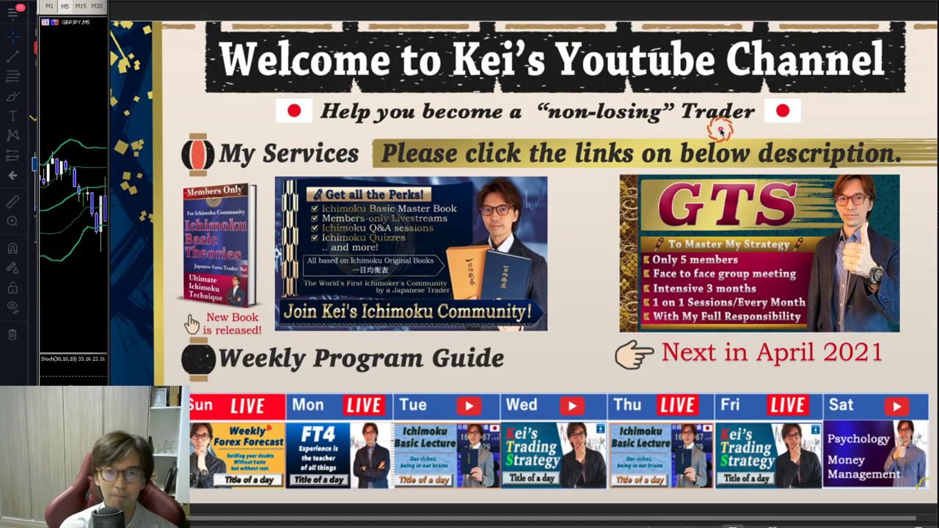
{"action": "mouse_move", "coordinate": [317, 127]}
{"action": "left_mouse_down"}
{"action": "mouse_move", "coordinate": [514, 138]}
{"action": "mouse_move", "coordinate": [804, 126]}
{"action": "left_mouse_up"}
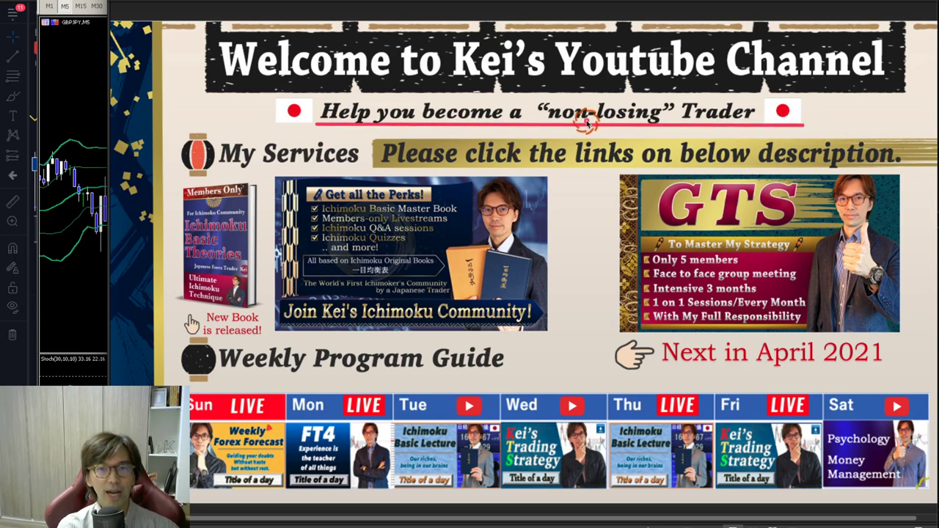